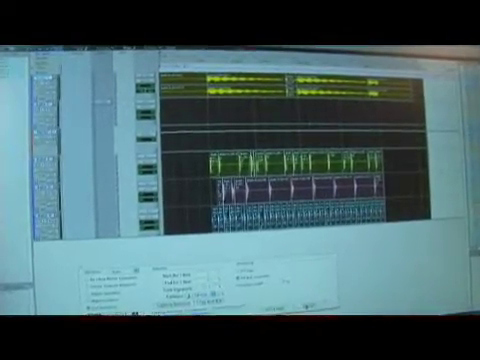
# - Clear the old selection and select a new time range across the sliced drum clips
pyautogui.click(396, 193)
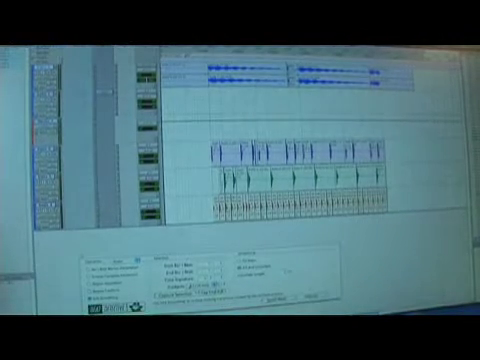
pyautogui.moveTo(210, 126); pyautogui.dragTo(382, 126)
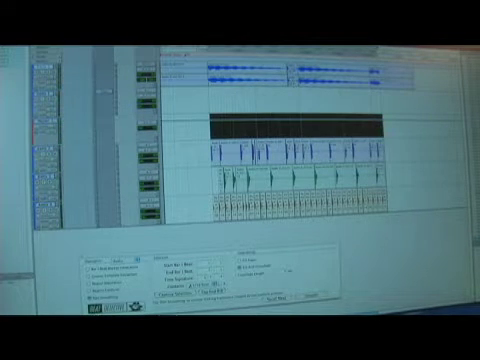
# - Select the clip range on all drum tracks and run Edit > Consolidate Selection
pyautogui.moveTo(380, 66); pyautogui.dragTo(210, 215)
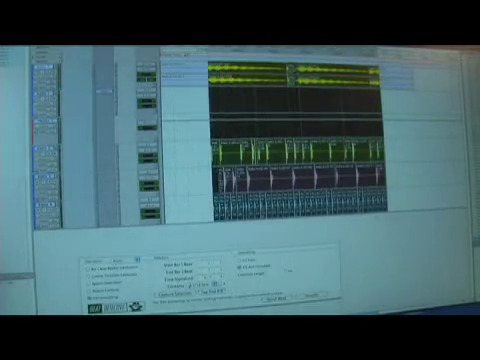
pyautogui.click(70, 44)
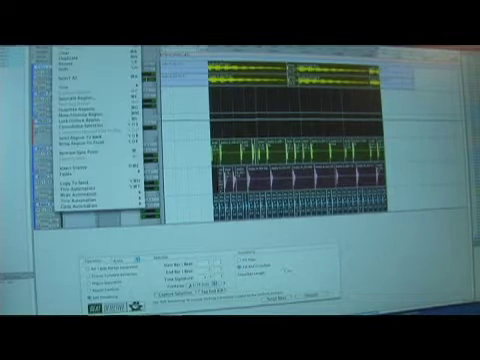
pyautogui.click(70, 44)
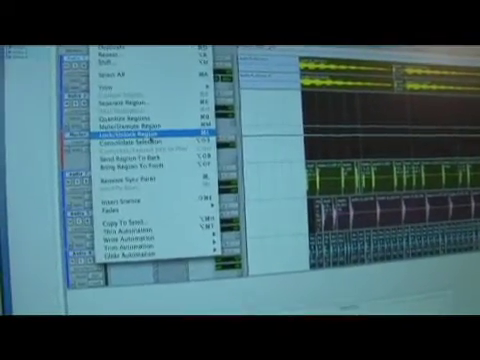
pyautogui.click(130, 141)
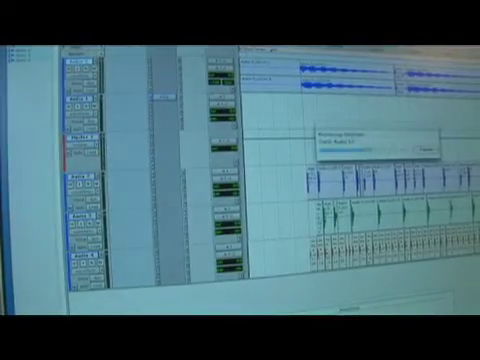